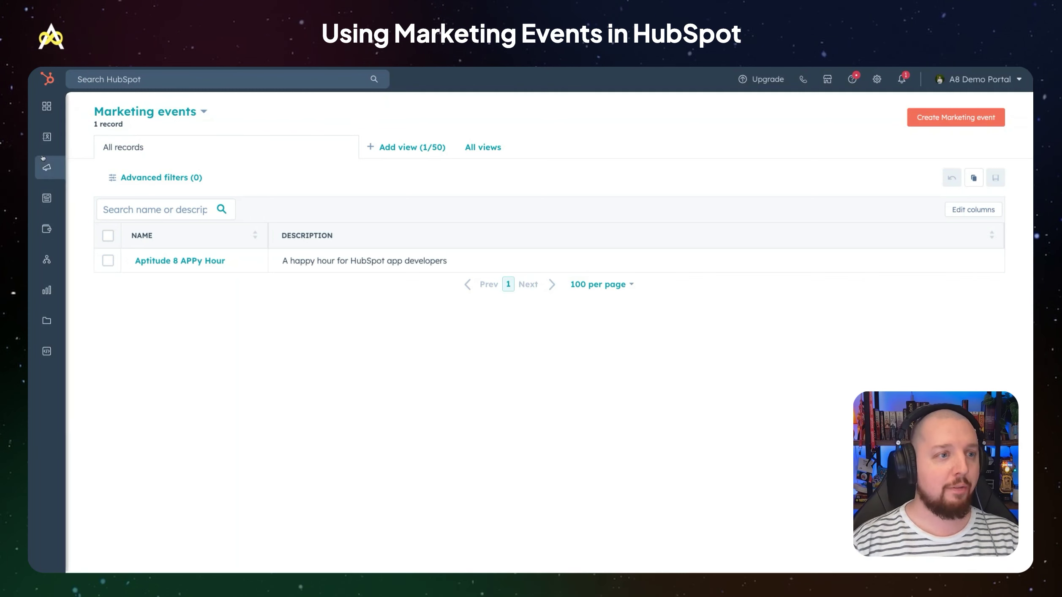
Step: Switch the record type from Contacts to Marketing events by searching 'marketing'
{"action": "mouse_move", "coordinate": [95, 105]}
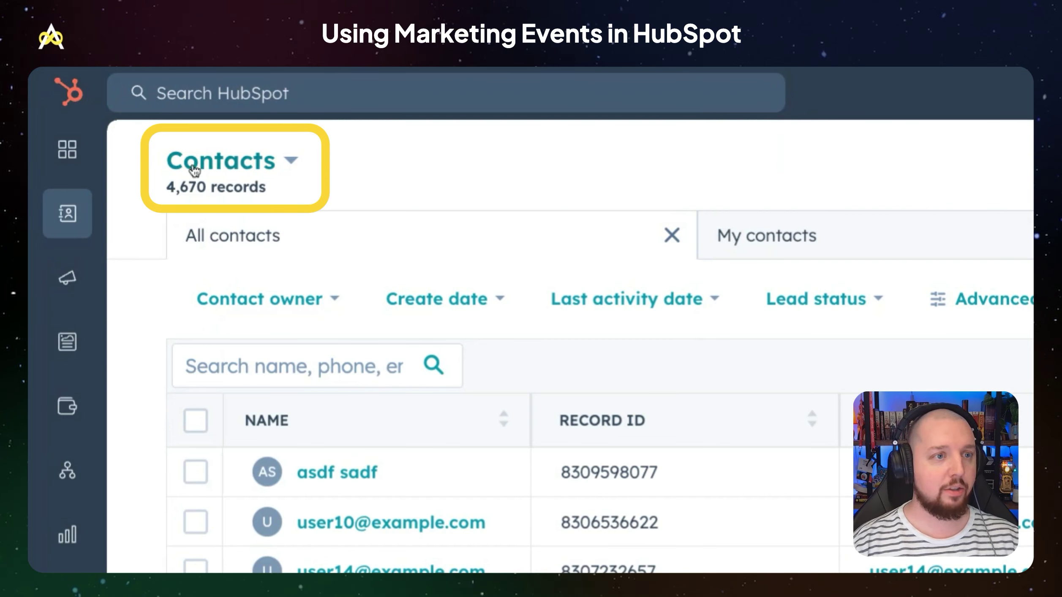
{"action": "left_click", "coordinate": [293, 163]}
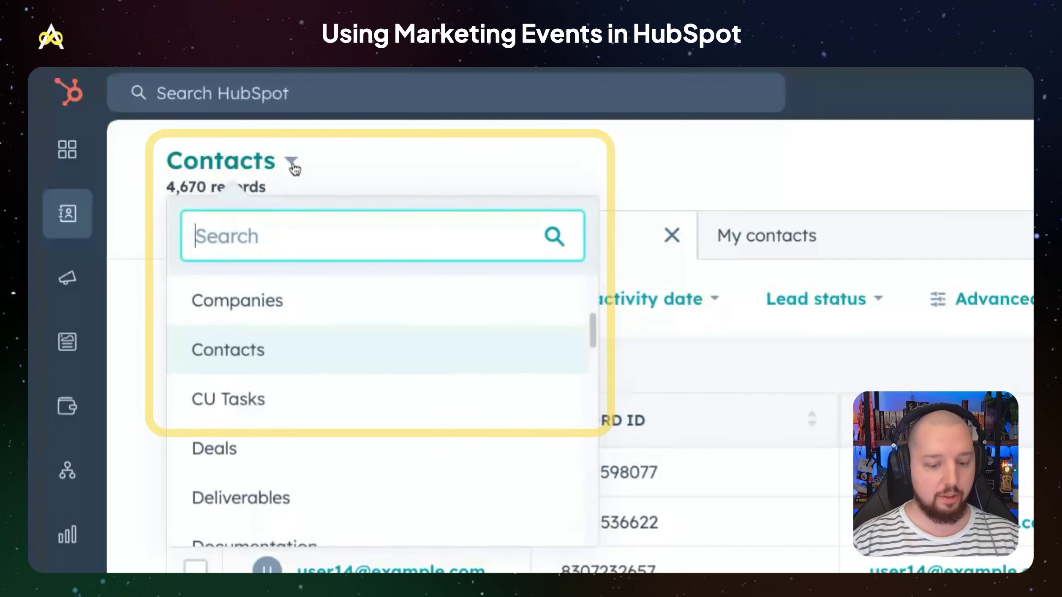
{"action": "type", "text": "marketing"}
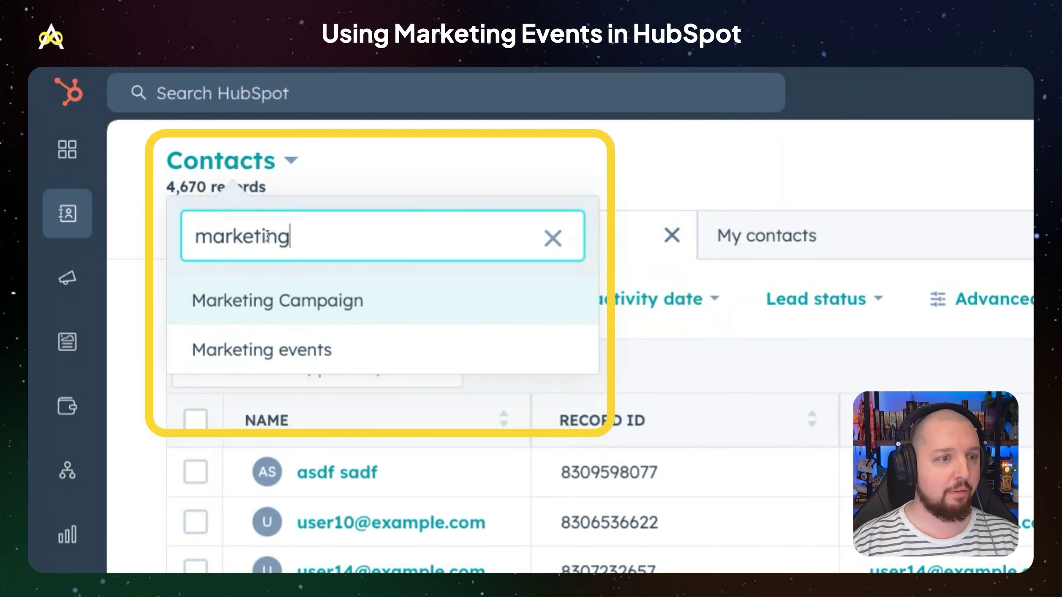
{"action": "left_click", "coordinate": [272, 350]}
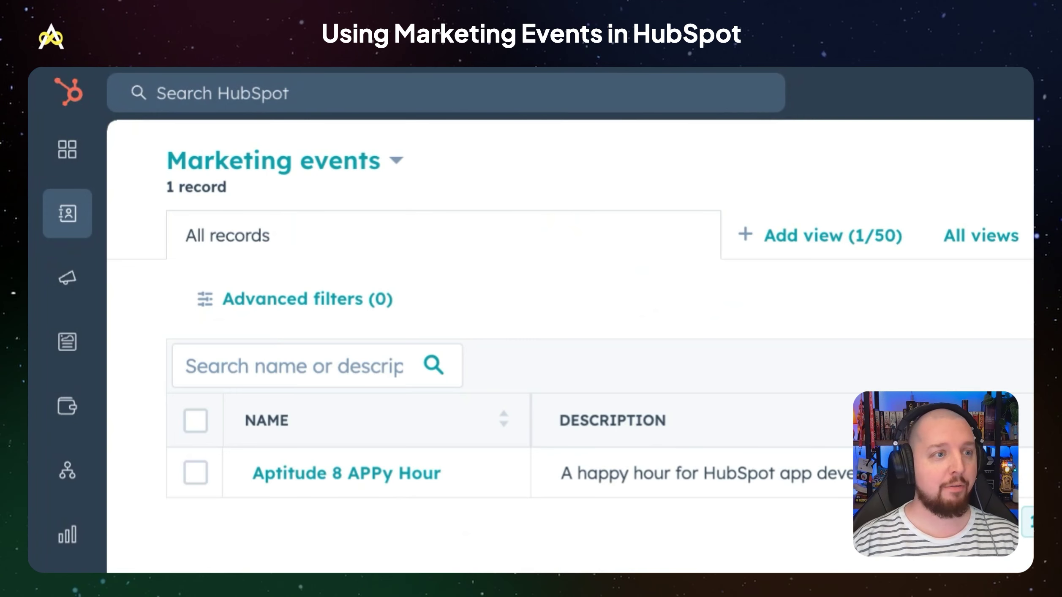
{"action": "mouse_move", "coordinate": [74, 146]}
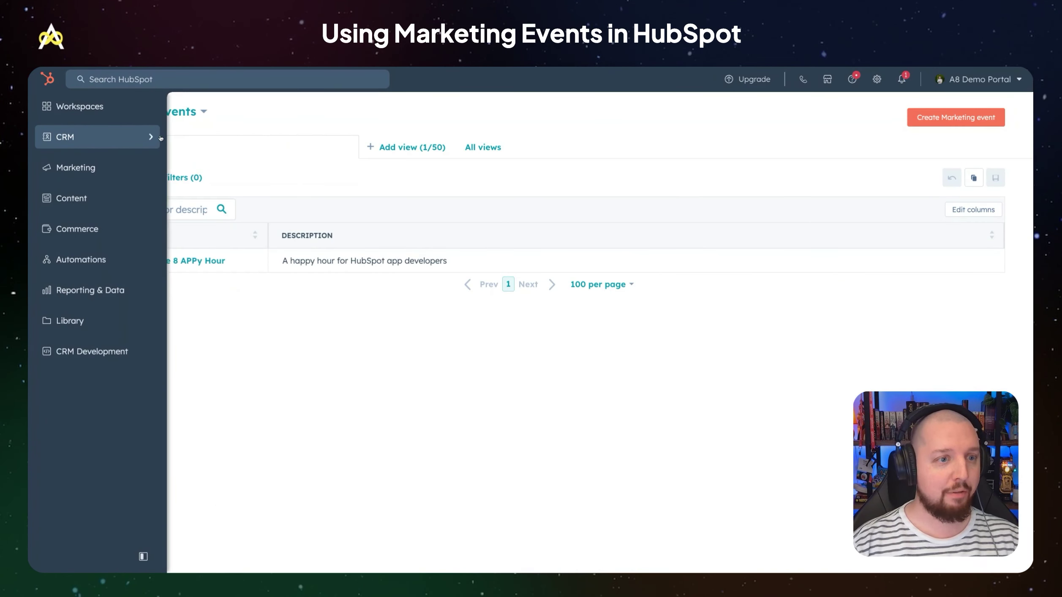
{"action": "mouse_move", "coordinate": [161, 138]}
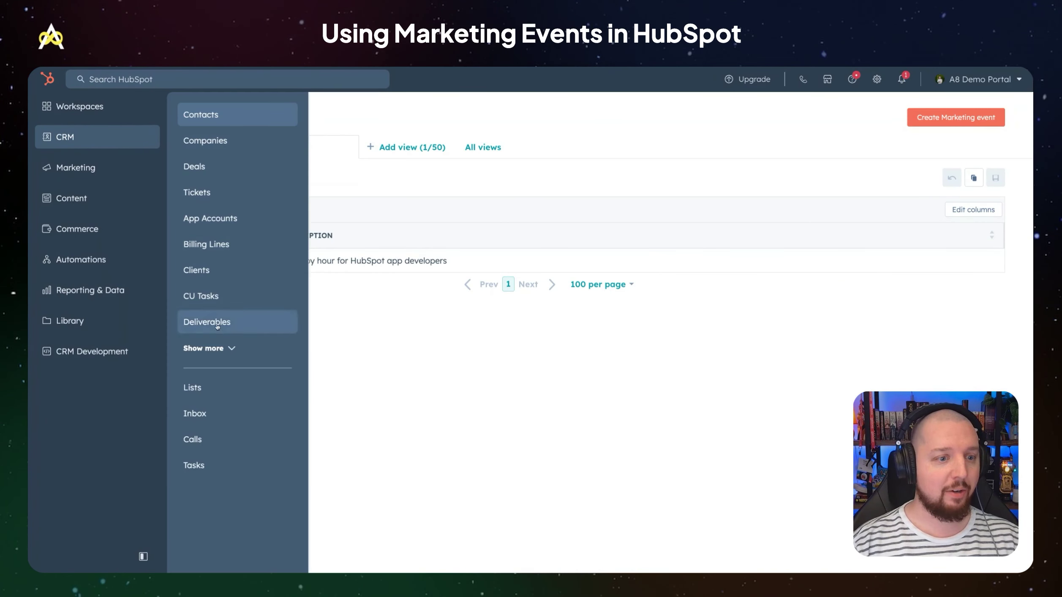
{"action": "left_click", "coordinate": [207, 346]}
{"action": "scroll", "coordinate": [233, 368], "scroll_direction": "down", "scroll_amount": 5}
{"action": "scroll", "coordinate": [233, 368], "scroll_direction": "down", "scroll_amount": 5}
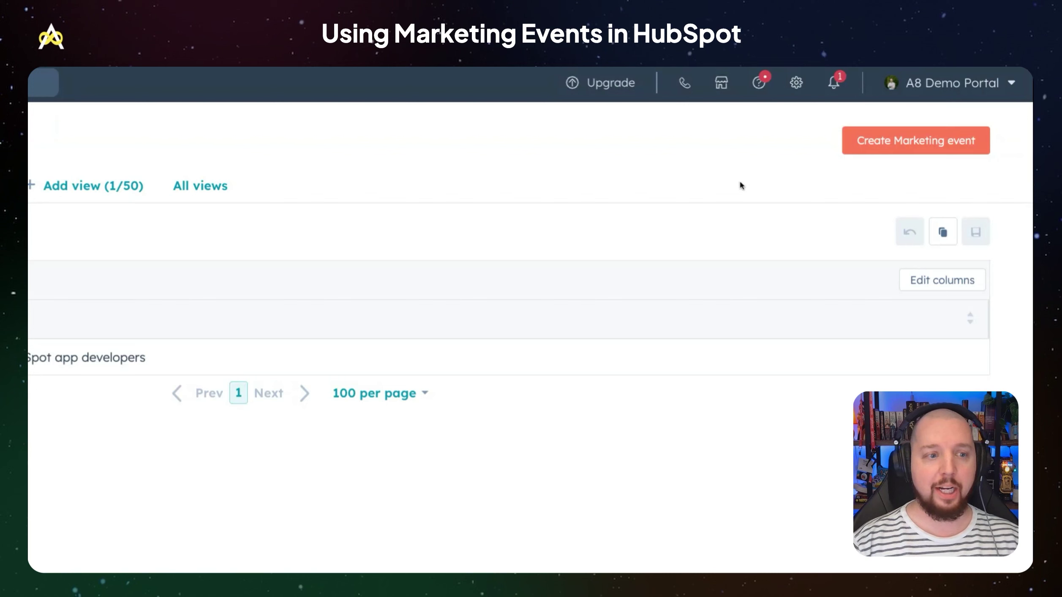
{"action": "left_click", "coordinate": [920, 142]}
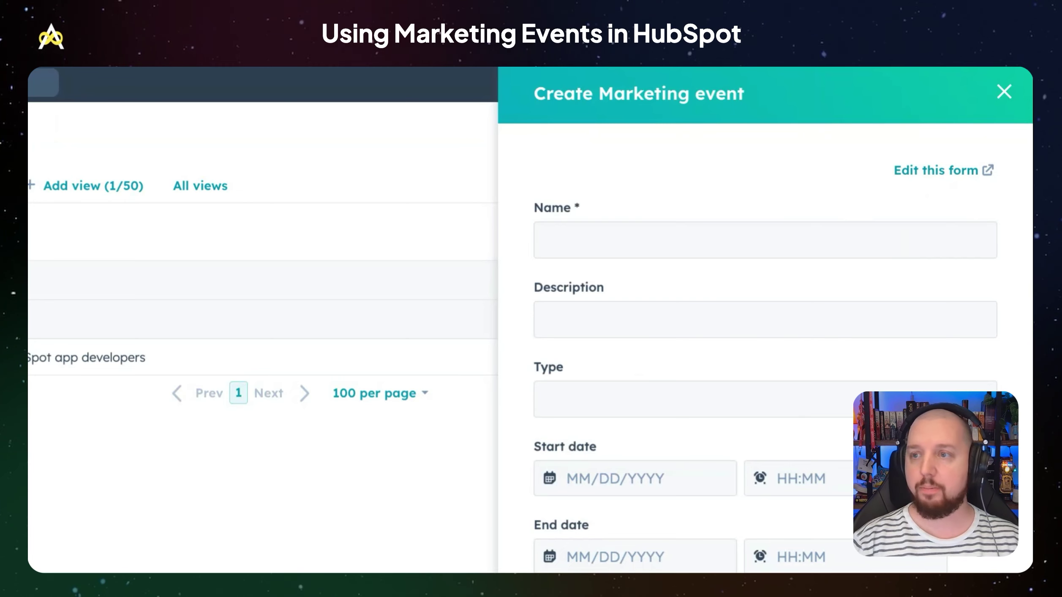
{"action": "key", "text": "Escape"}
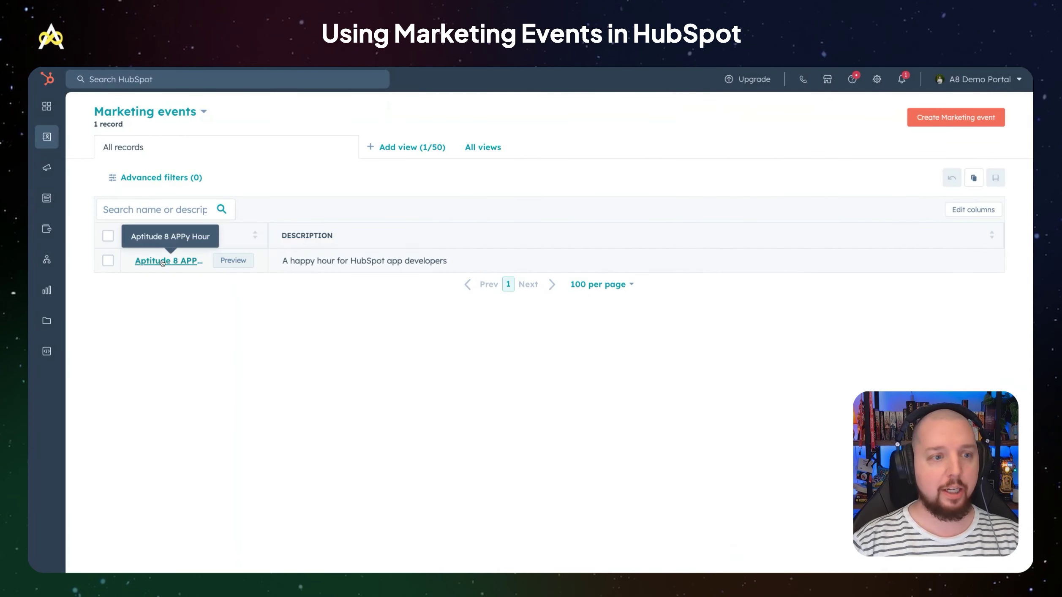
Step: Open the Aptitude 8 APPy Hour record to review its 20 registered, 4 cancelled and 12 attended counts
{"action": "left_click", "coordinate": [162, 262]}
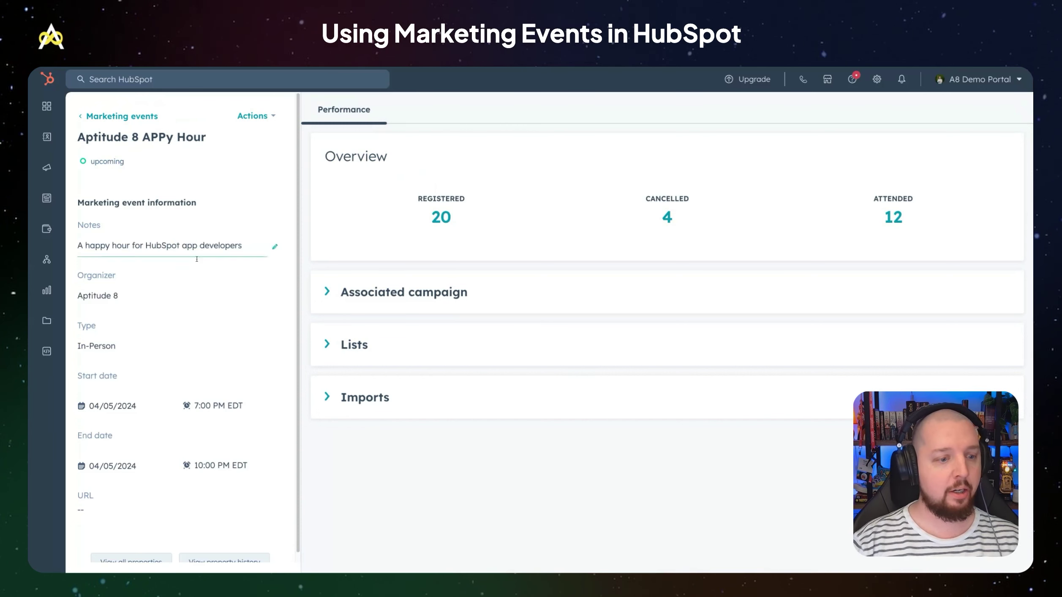
{"action": "scroll", "coordinate": [158, 547], "scroll_direction": "down", "scroll_amount": 1}
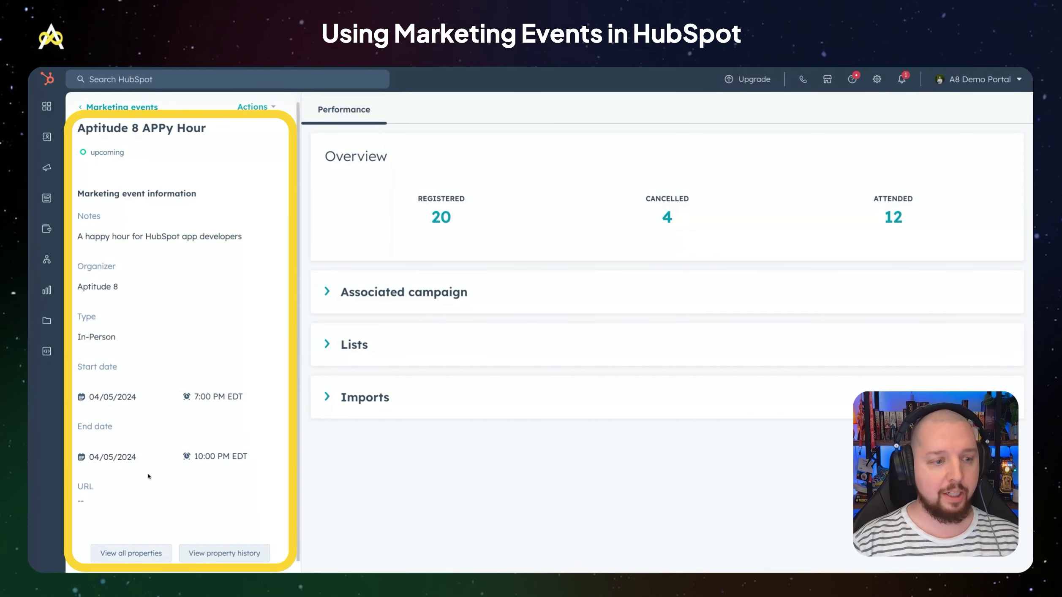
{"action": "scroll", "coordinate": [149, 477], "scroll_direction": "up", "scroll_amount": 1}
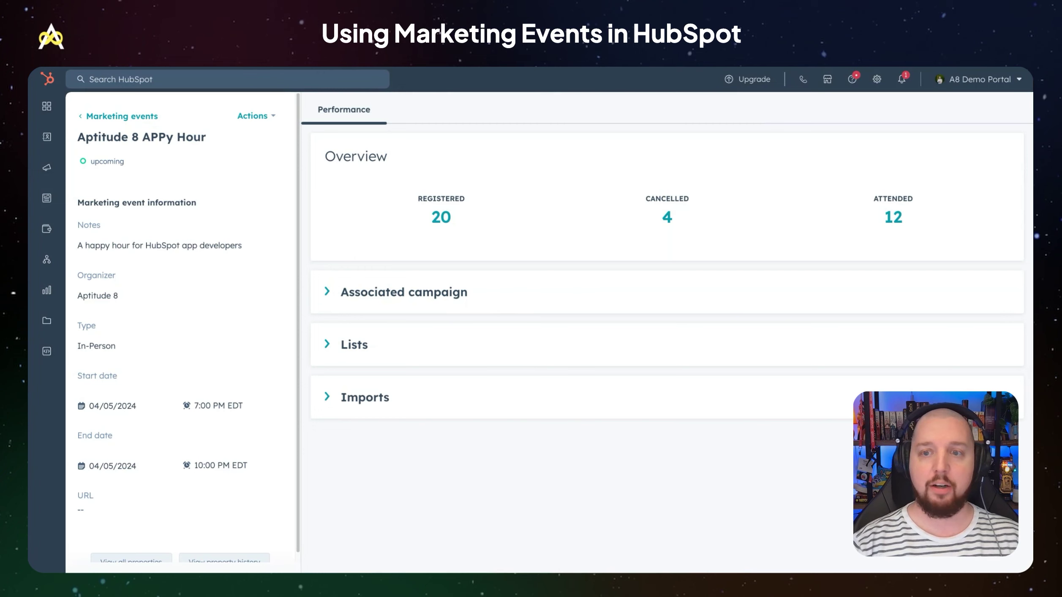
Step: Start Import event contacts with Registered, Attended and Cancelled activities selected, then advance to Upload
{"action": "left_click", "coordinate": [263, 120]}
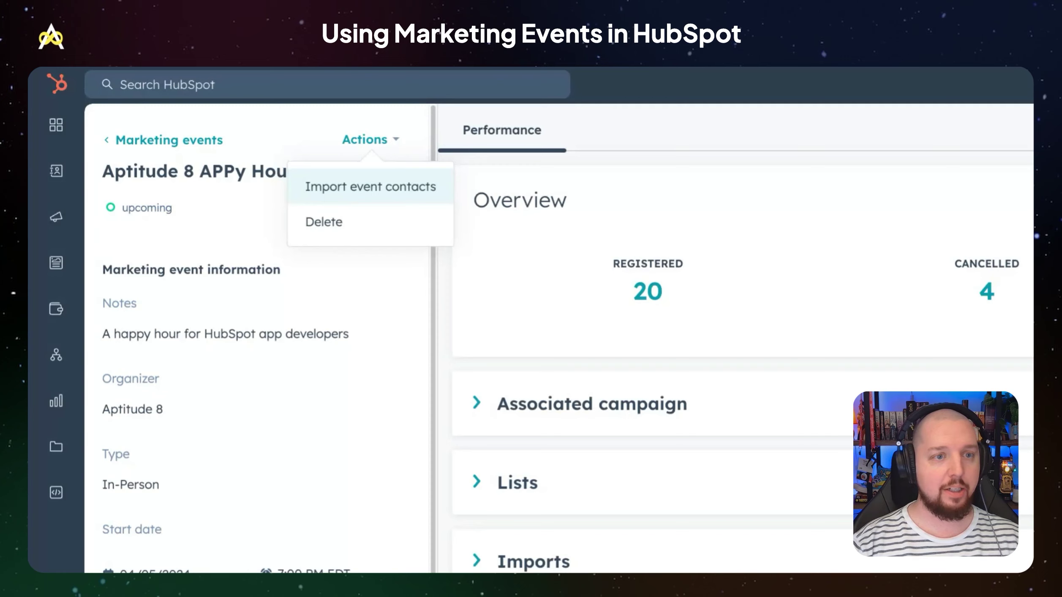
{"action": "left_click", "coordinate": [371, 187]}
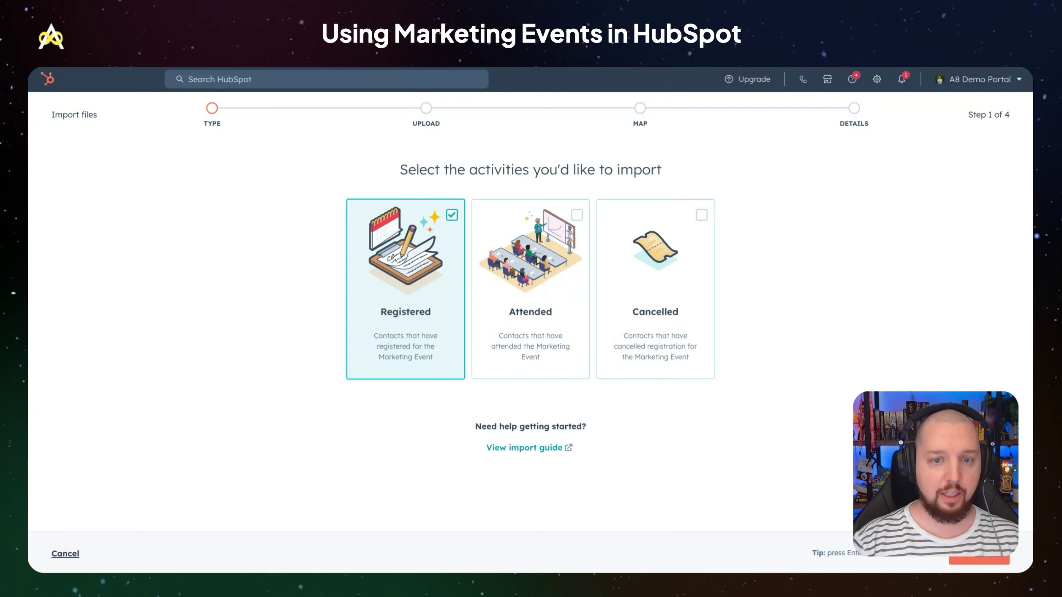
{"action": "left_click", "coordinate": [577, 215]}
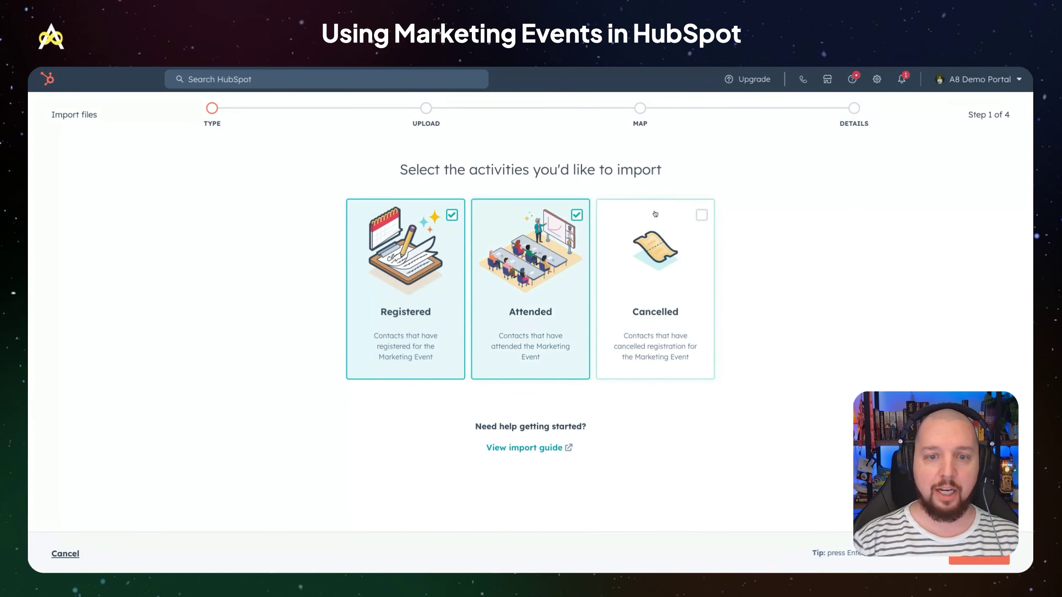
{"action": "left_click", "coordinate": [700, 217]}
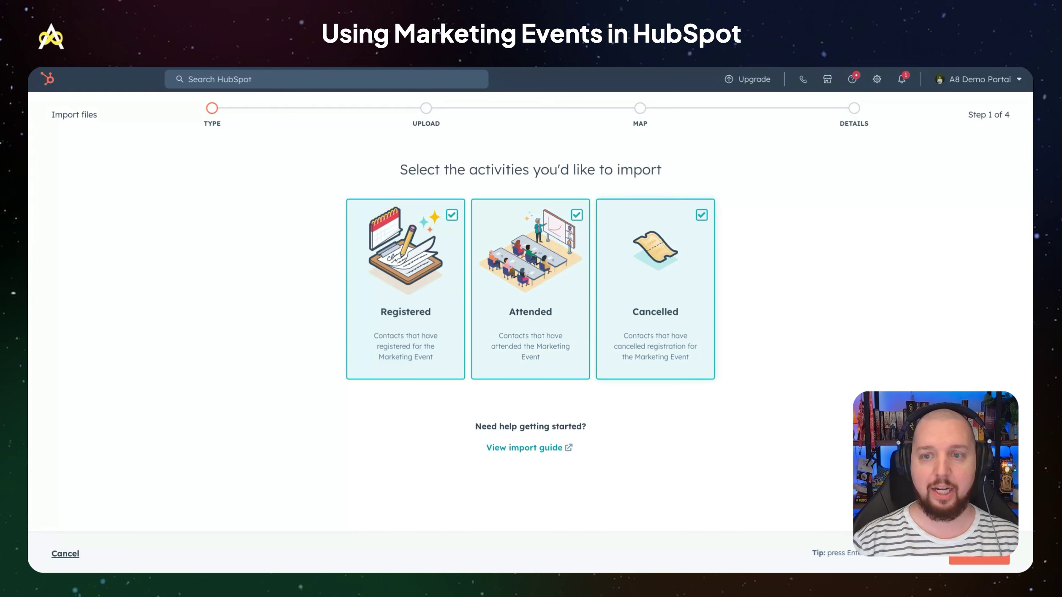
{"action": "key", "text": "Return"}
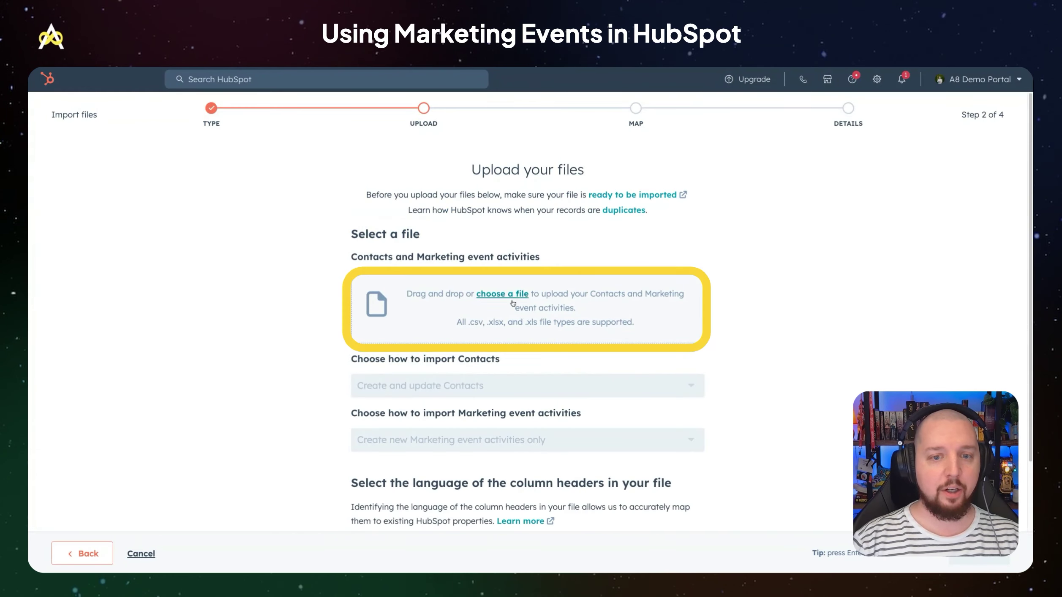
Step: Upload the fake_emails-1.csv contacts file and continue to the column mapping step
{"action": "left_click", "coordinate": [502, 296]}
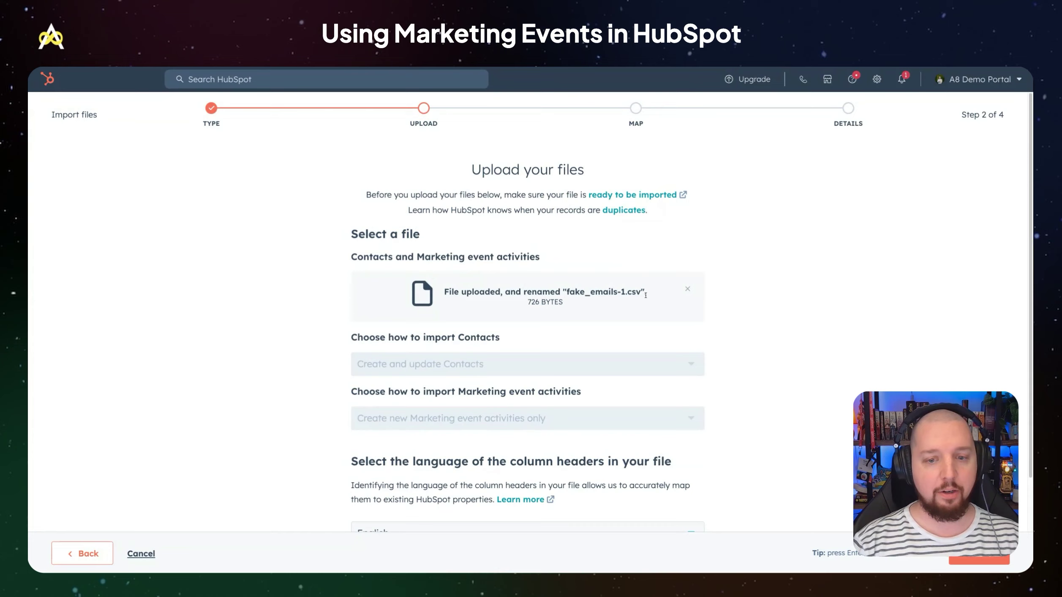
{"action": "scroll", "coordinate": [745, 375], "scroll_direction": "down", "scroll_amount": 2}
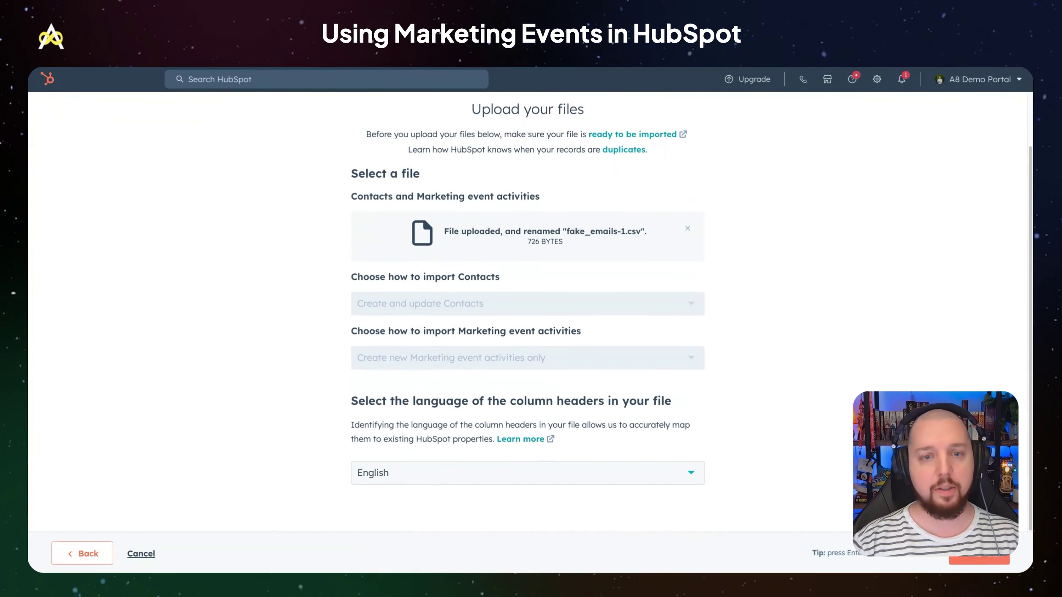
{"action": "left_click", "coordinate": [987, 557]}
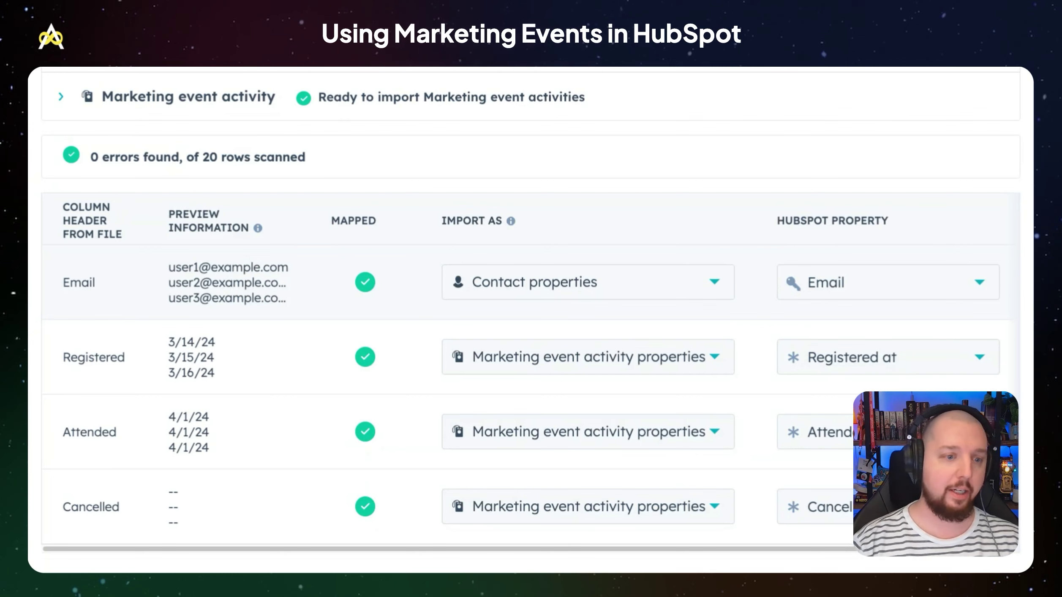
Step: Confirm the Email, Registered, Attended and Cancelled mappings and finish the fake_emails.csv import
{"action": "scroll", "coordinate": [129, 348], "scroll_direction": "down", "scroll_amount": 1}
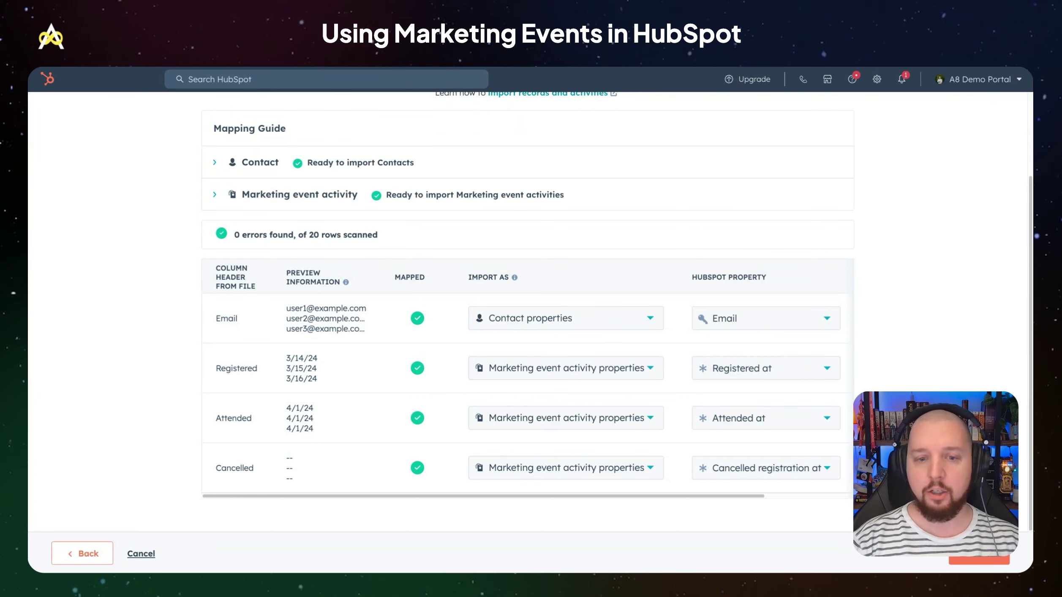
{"action": "left_click", "coordinate": [995, 557]}
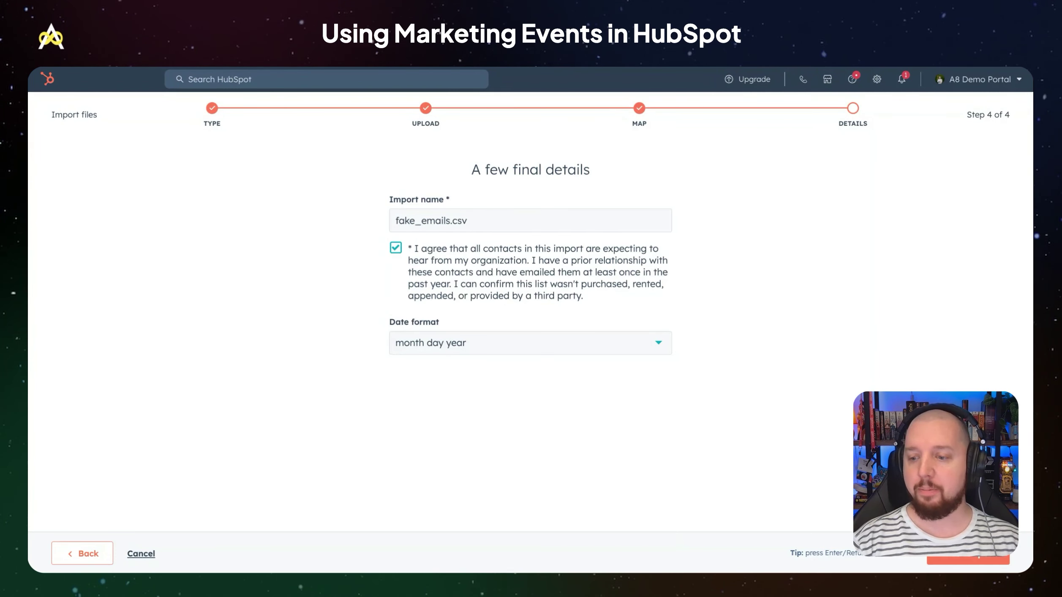
{"action": "left_click", "coordinate": [988, 556]}
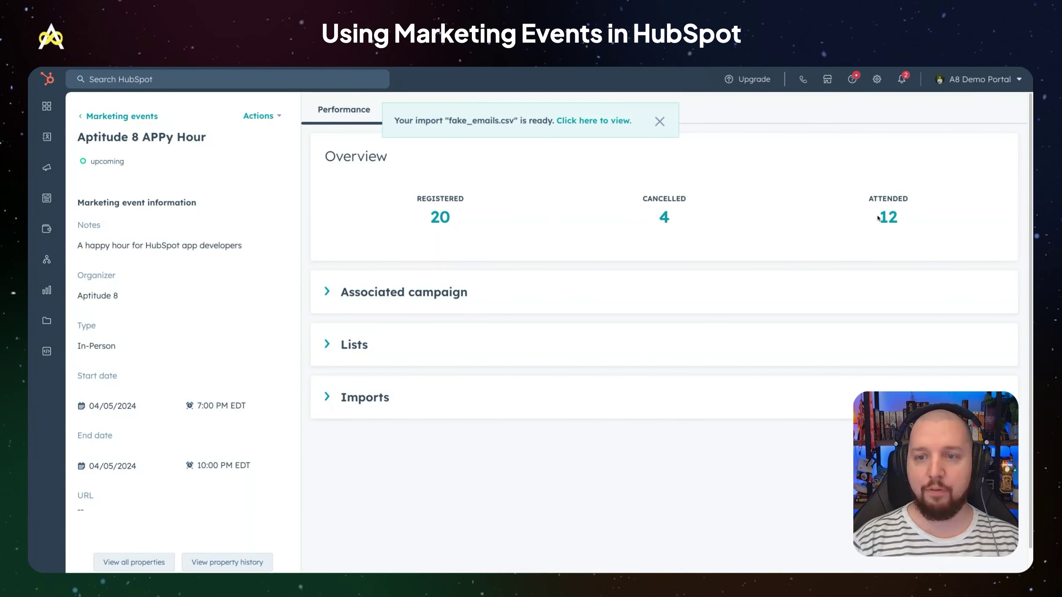
Step: View the 12 attended contacts, close that list, and expand the event's Imports section
{"action": "left_click", "coordinate": [878, 218]}
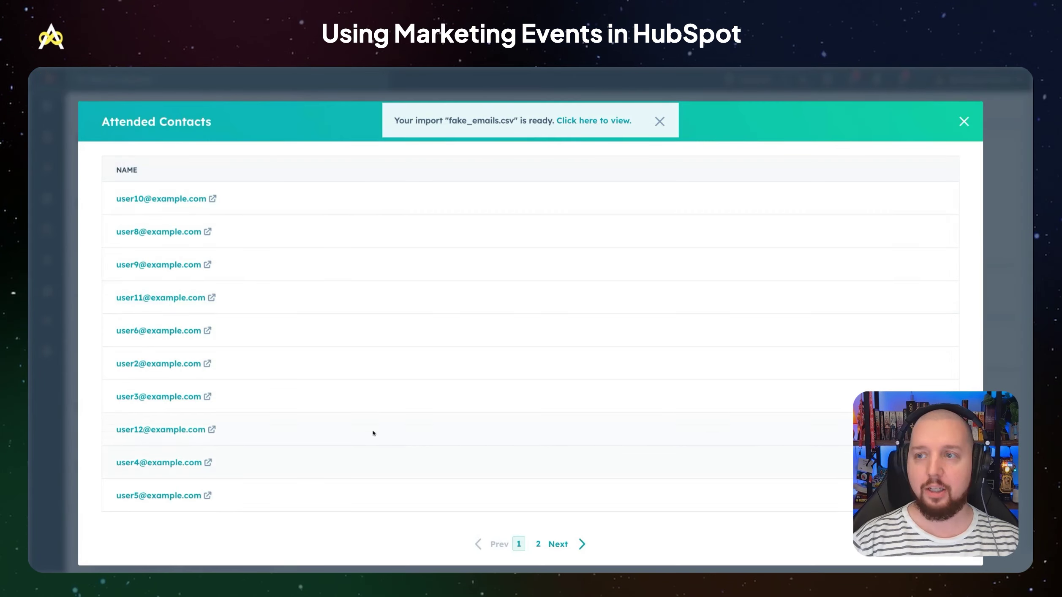
{"action": "left_click", "coordinate": [964, 121]}
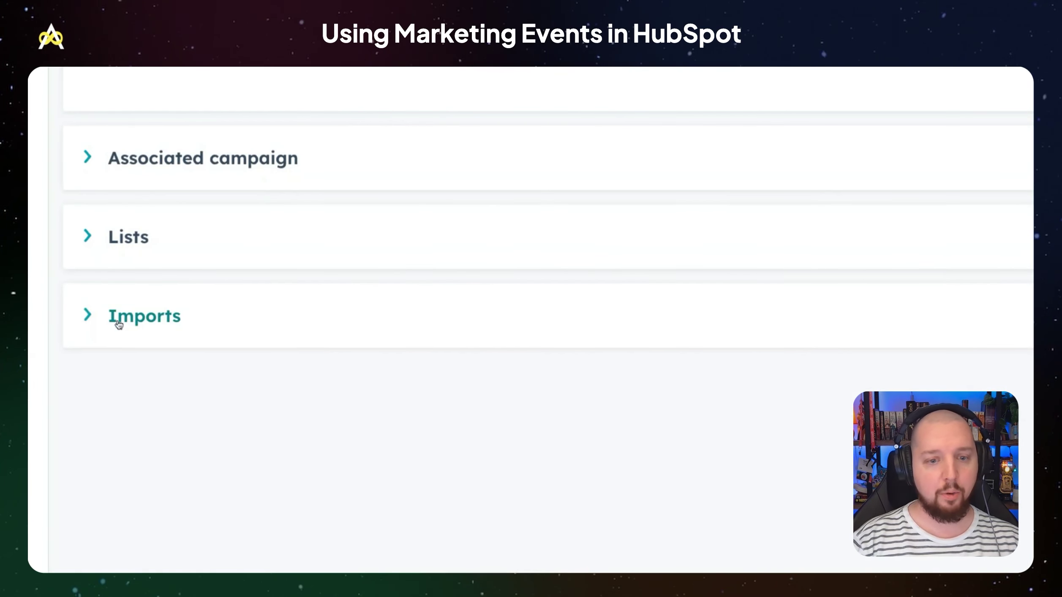
{"action": "left_click", "coordinate": [118, 325]}
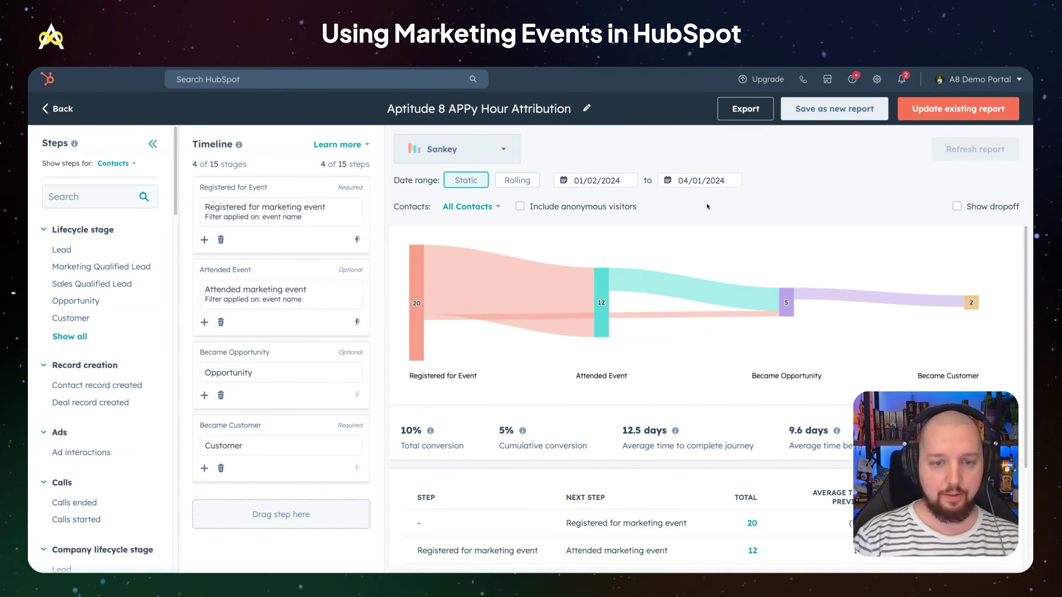
{"action": "mouse_move", "coordinate": [421, 301]}
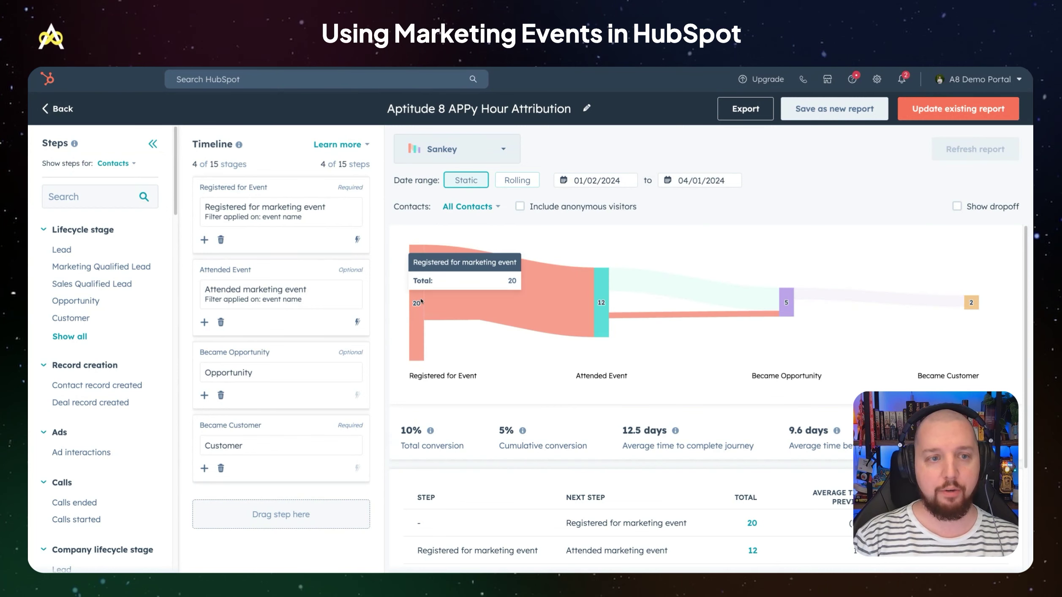
{"action": "left_click", "coordinate": [327, 212]}
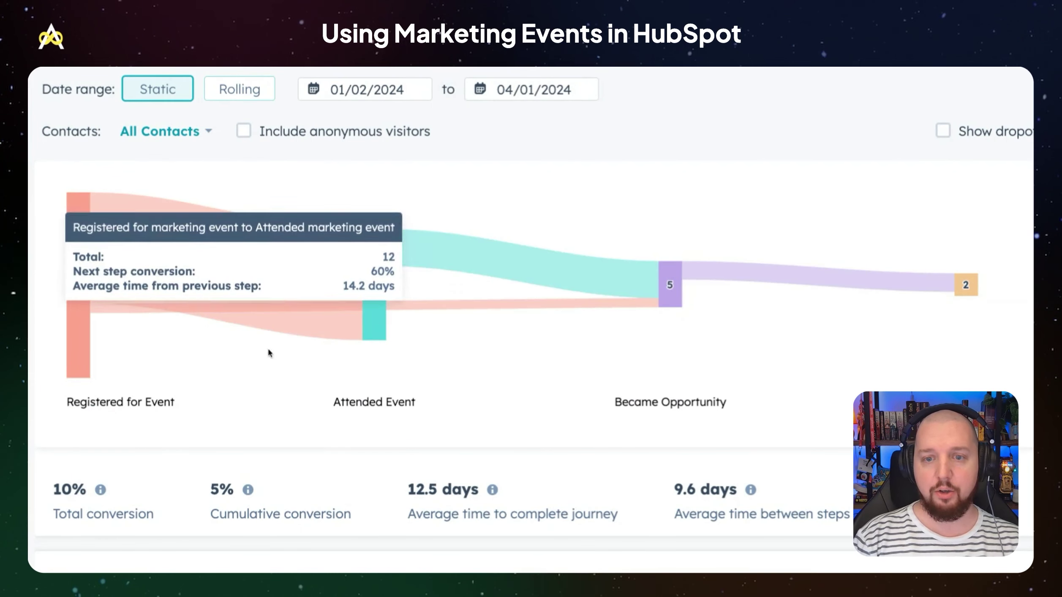
{"action": "mouse_move", "coordinate": [373, 287]}
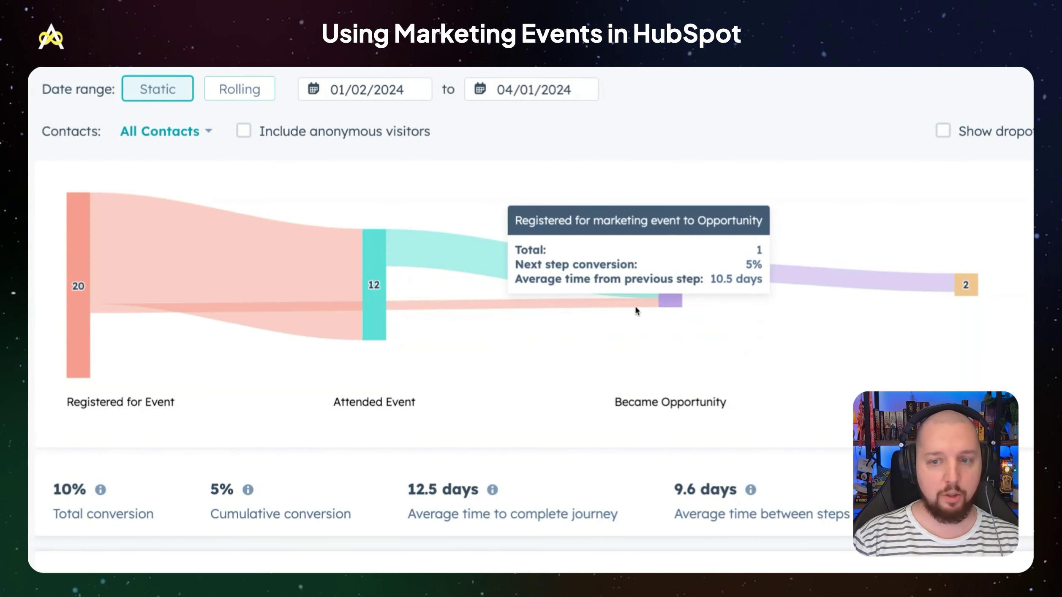
{"action": "mouse_move", "coordinate": [621, 306]}
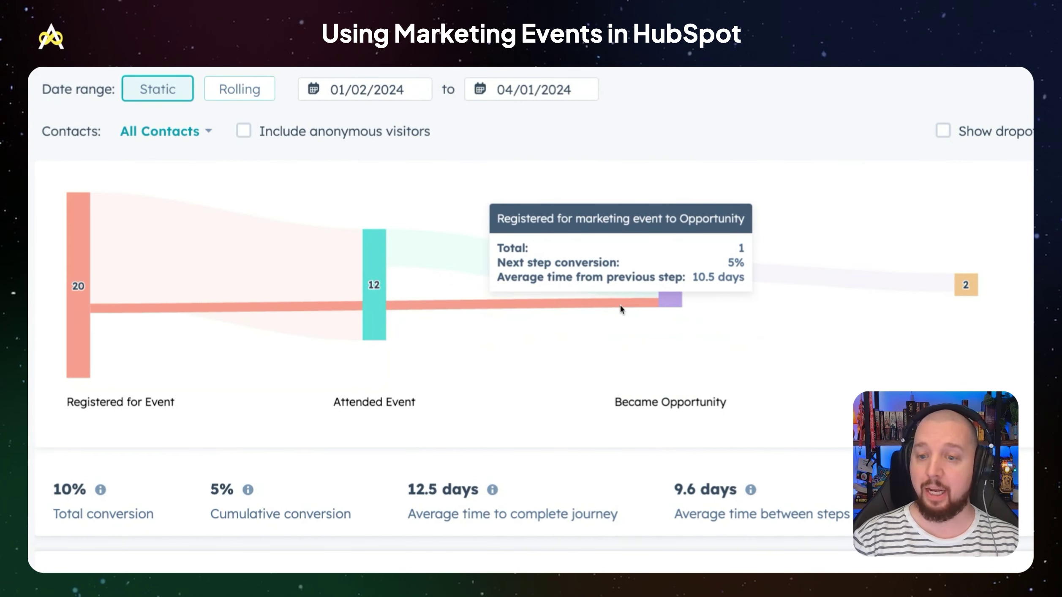
{"action": "mouse_move", "coordinate": [979, 289]}
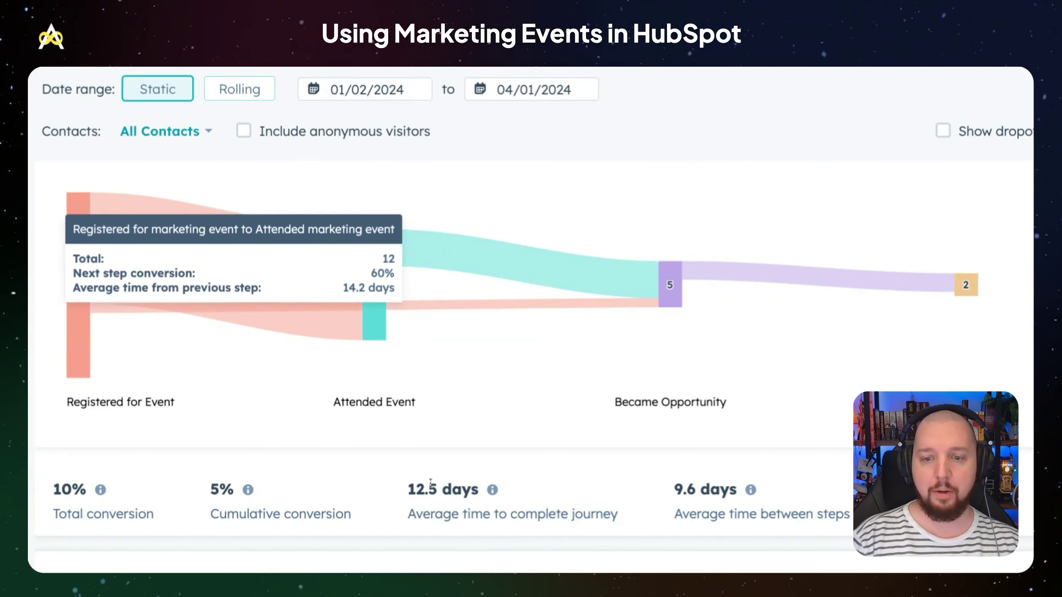
{"action": "scroll", "coordinate": [450, 513], "scroll_direction": "down", "scroll_amount": 1}
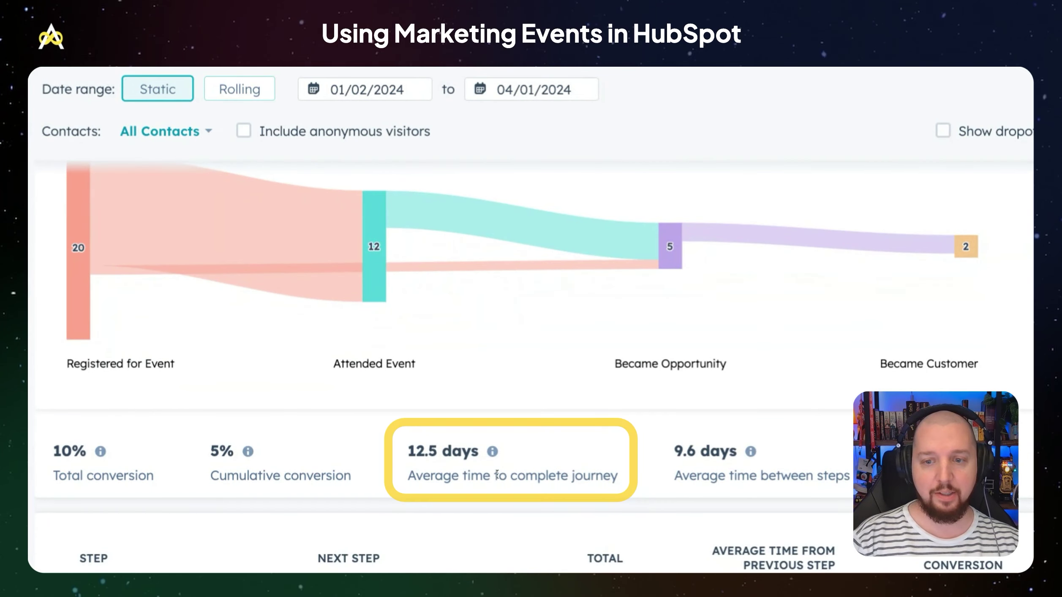
Step: Scroll up the Marketing events list to the Aptitude 8 APPy Hour entry
{"action": "scroll", "coordinate": [505, 469], "scroll_direction": "up", "scroll_amount": 1}
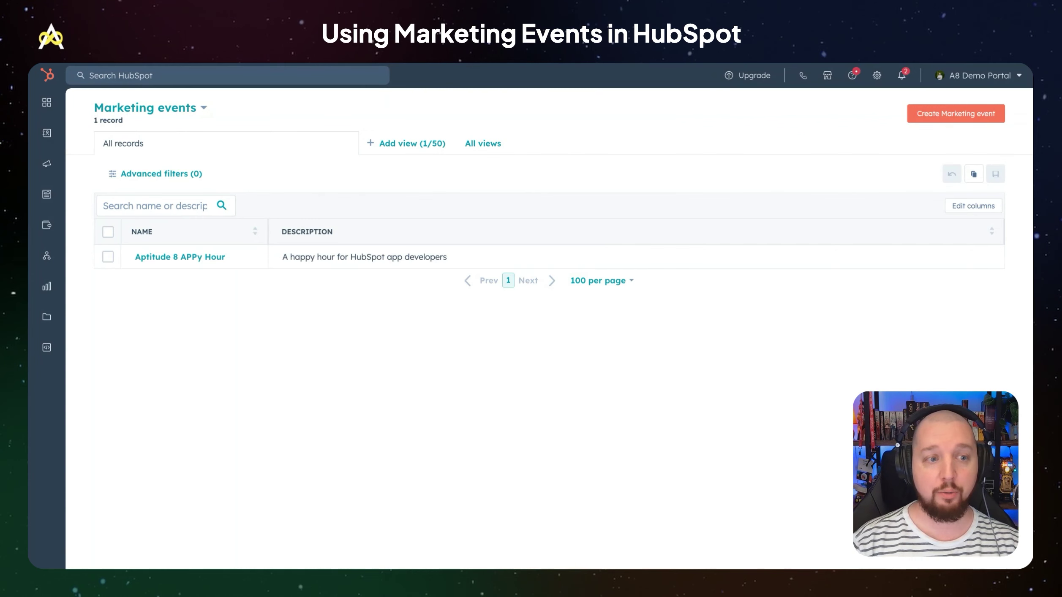
Step: Open the Aptitude 8 APPy Hour record and check its Actions menu without choosing an action
{"action": "left_click", "coordinate": [189, 259]}
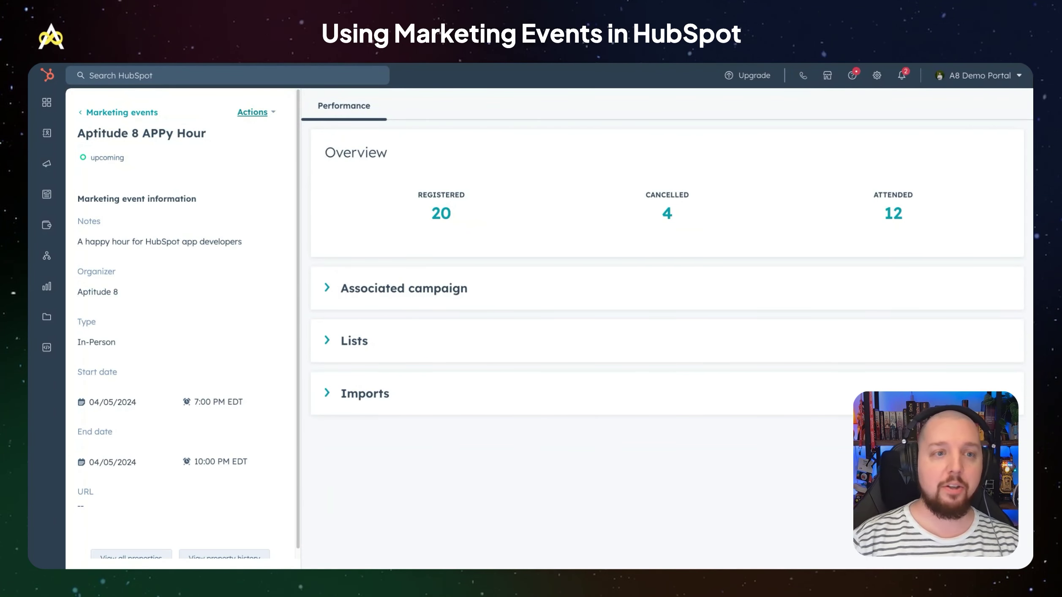
{"action": "left_click", "coordinate": [252, 112]}
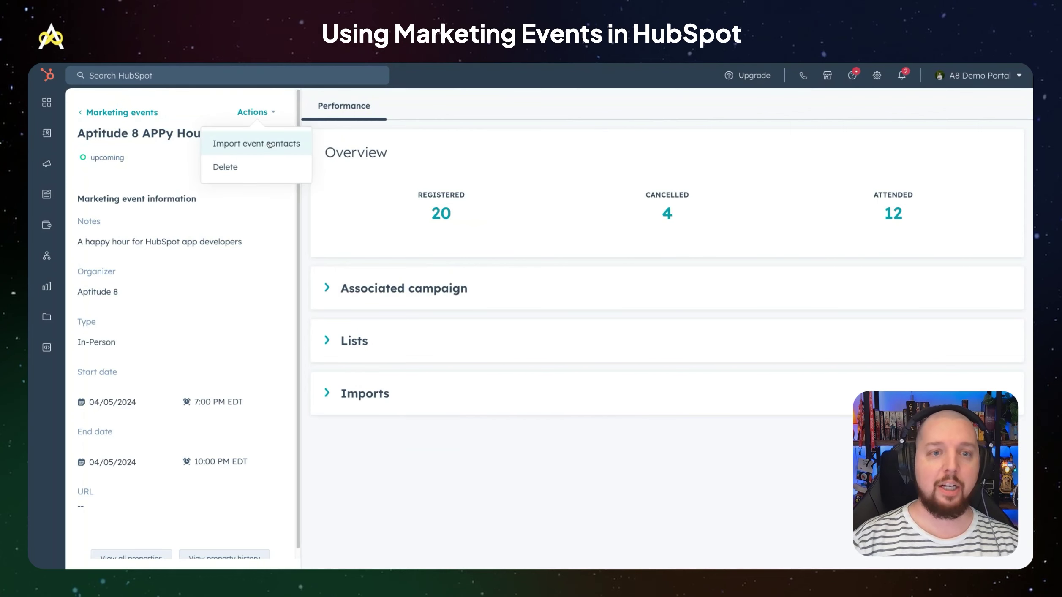
{"action": "left_click", "coordinate": [433, 112]}
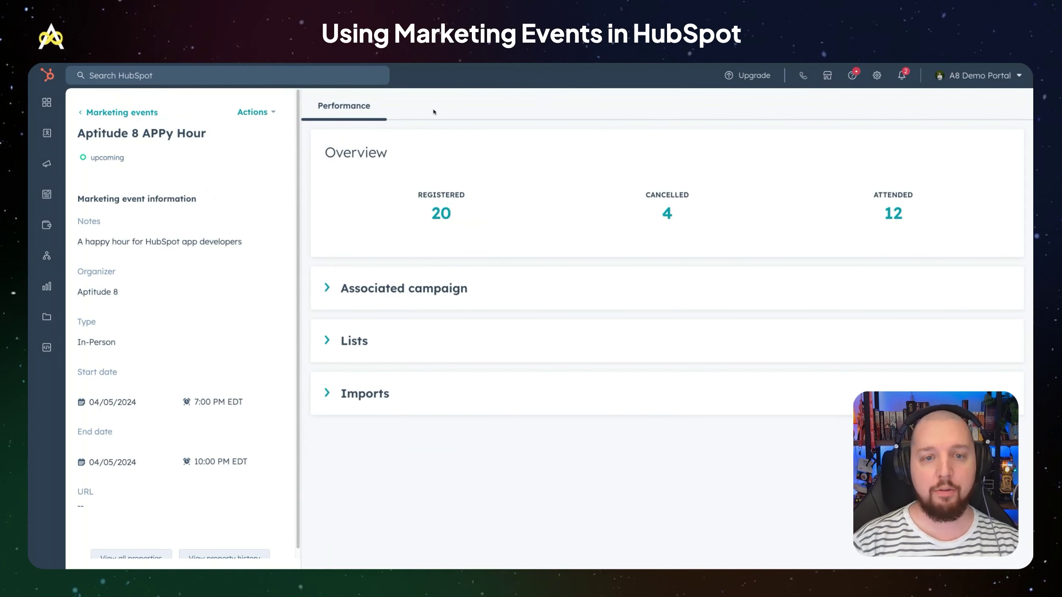